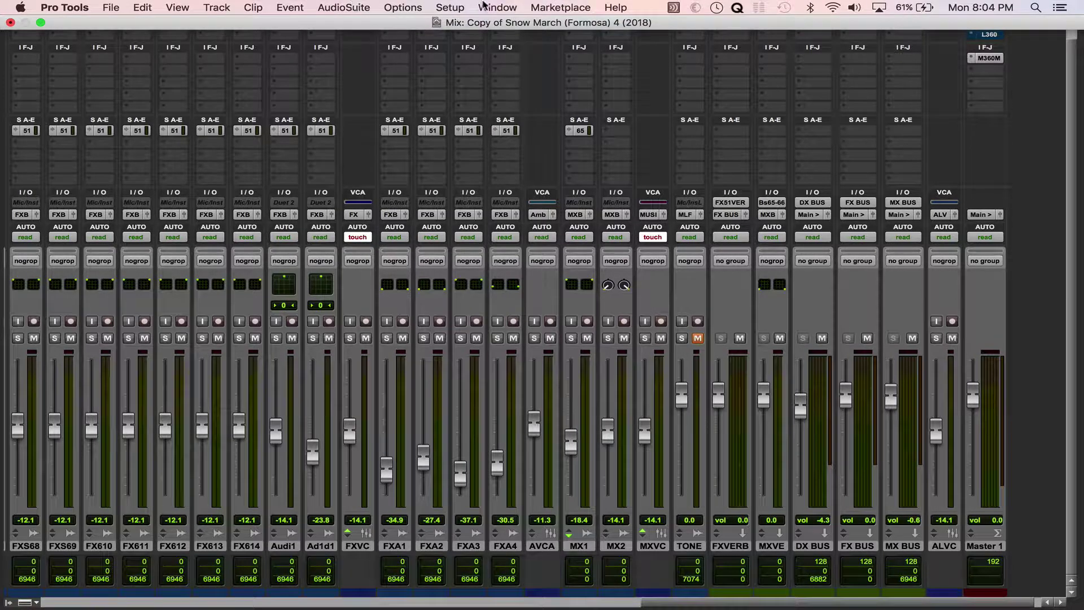
- Open the Color Palette from the Window menu and move it toward the middle-left of the screen
{"action": "left_click", "coordinate": [486, 8]}
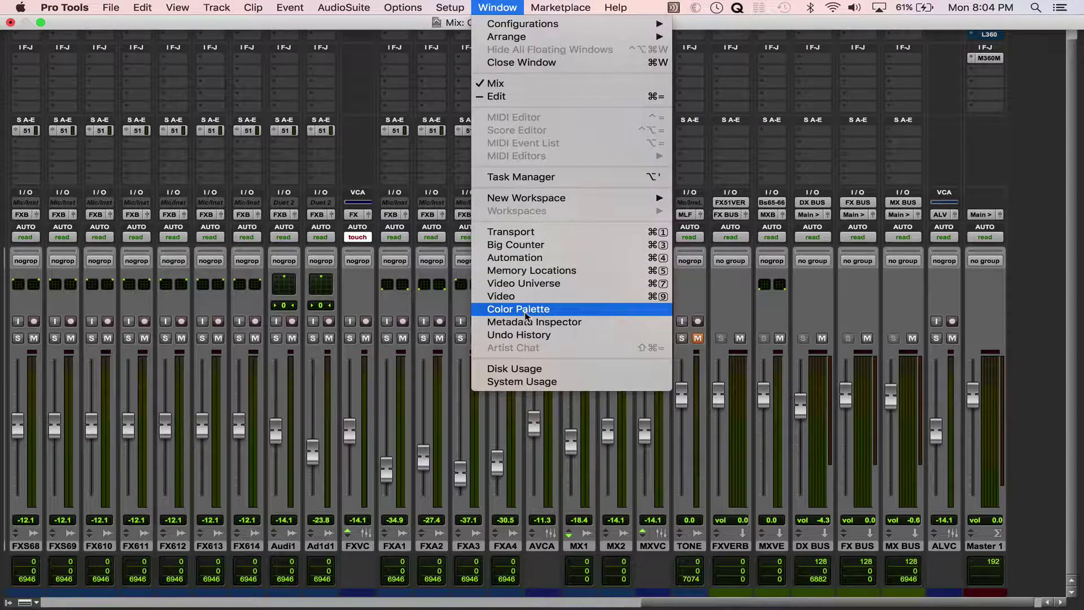
{"action": "left_click", "coordinate": [526, 310]}
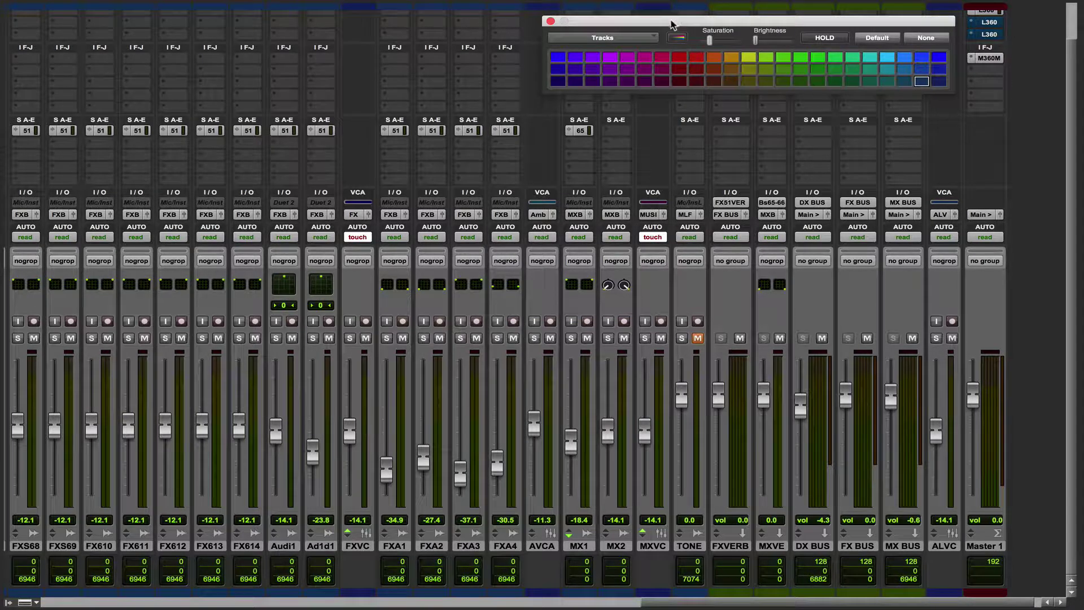
{"action": "left_click_drag", "start_coordinate": [671, 24], "coordinate": [396, 118]}
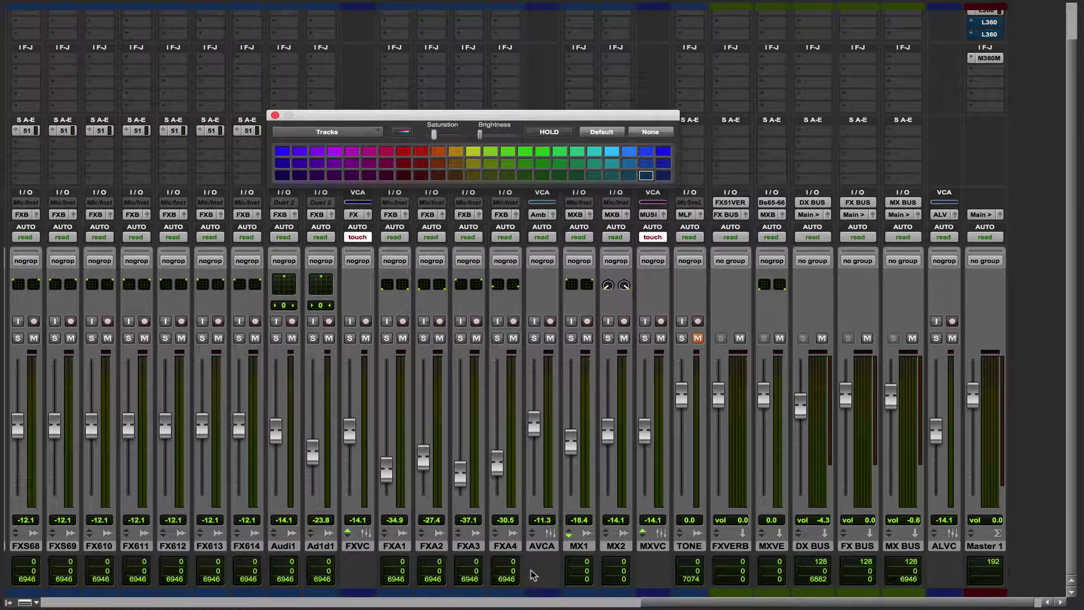
- Select the AVCA track and give it the red swatch, briefly trying the Default colour
{"action": "left_click", "coordinate": [542, 546]}
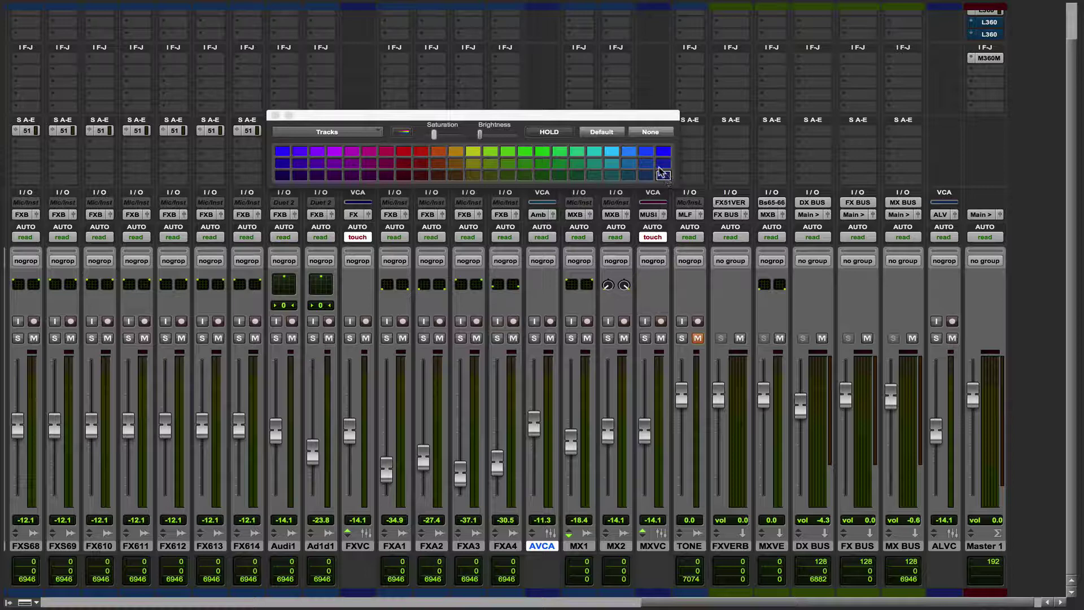
{"action": "left_click", "coordinate": [404, 154]}
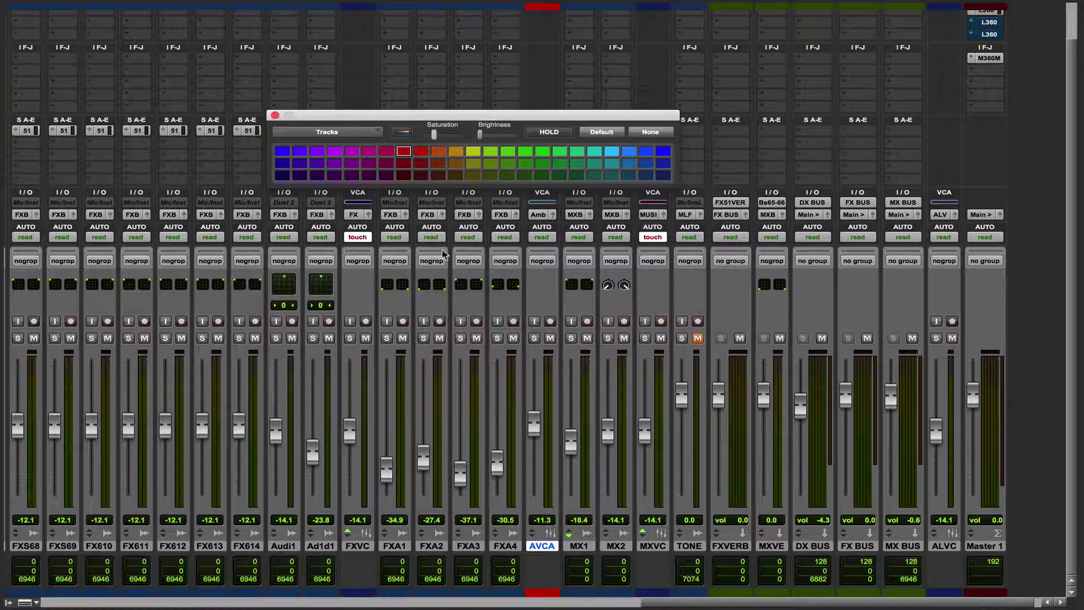
{"action": "left_click", "coordinate": [599, 136]}
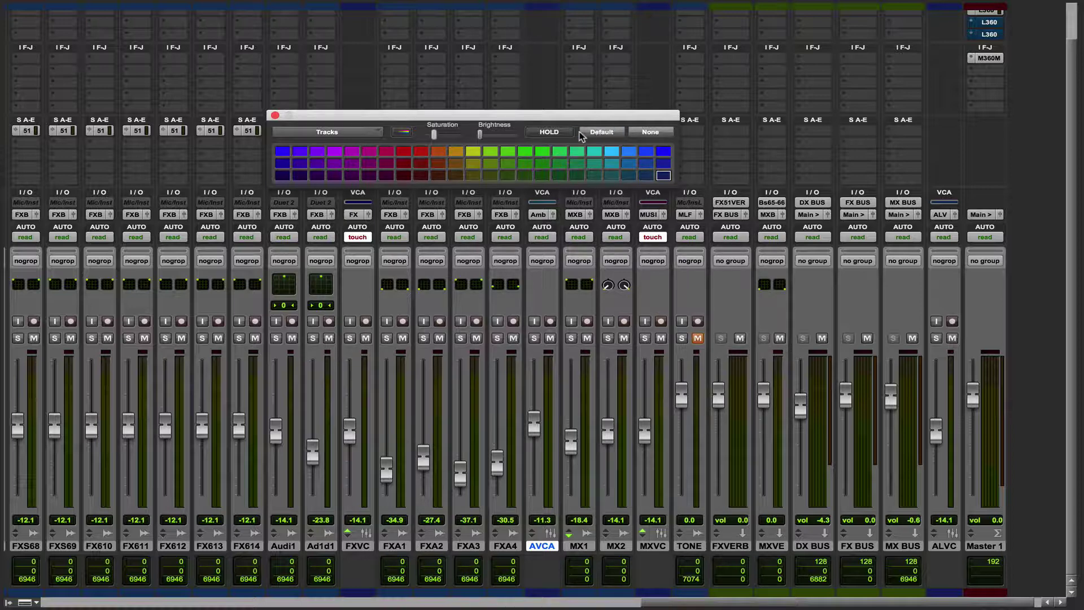
{"action": "left_click", "coordinate": [422, 152]}
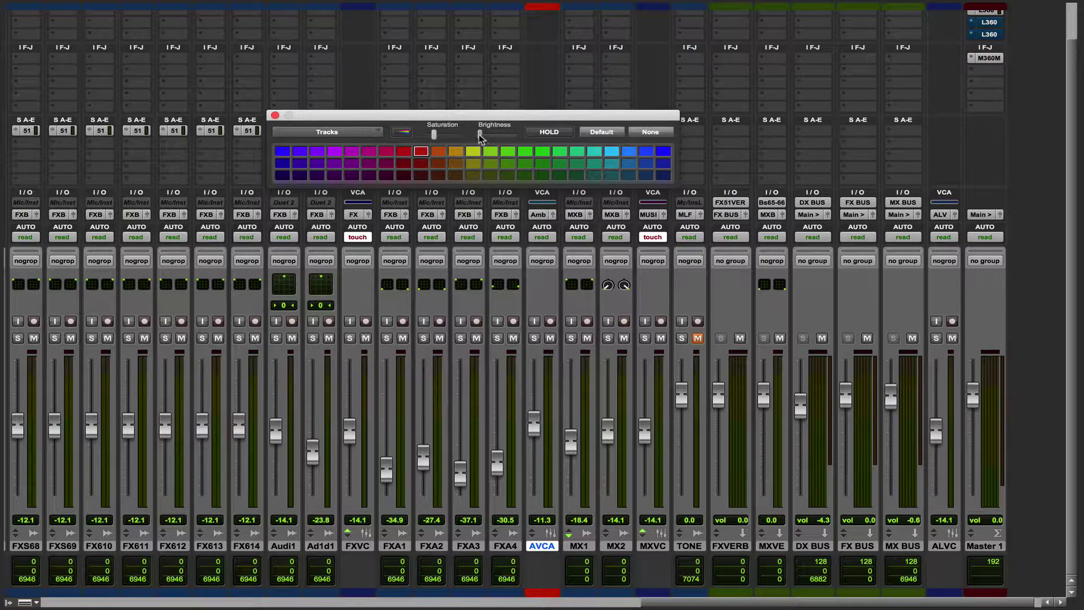
- Adjust the palette Brightness slider and tint the mixer strips with their track colours
{"action": "left_click_drag", "start_coordinate": [480, 136], "coordinate": [525, 144]}
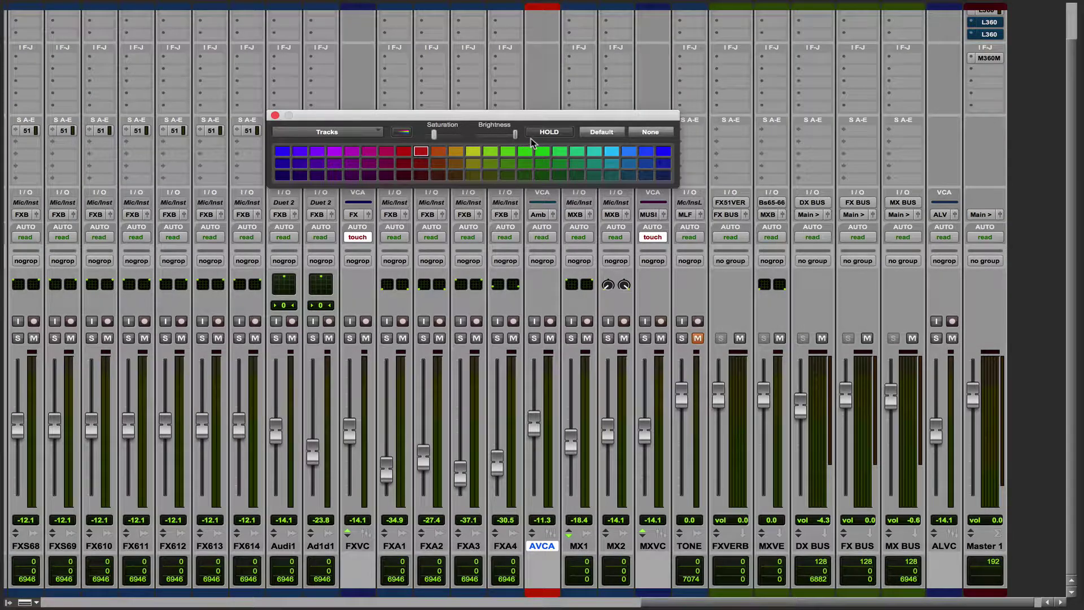
{"action": "mouse_move", "coordinate": [526, 142]}
{"action": "left_mouse_down"}
{"action": "mouse_move", "coordinate": [500, 136]}
{"action": "mouse_move", "coordinate": [511, 135]}
{"action": "left_mouse_up"}
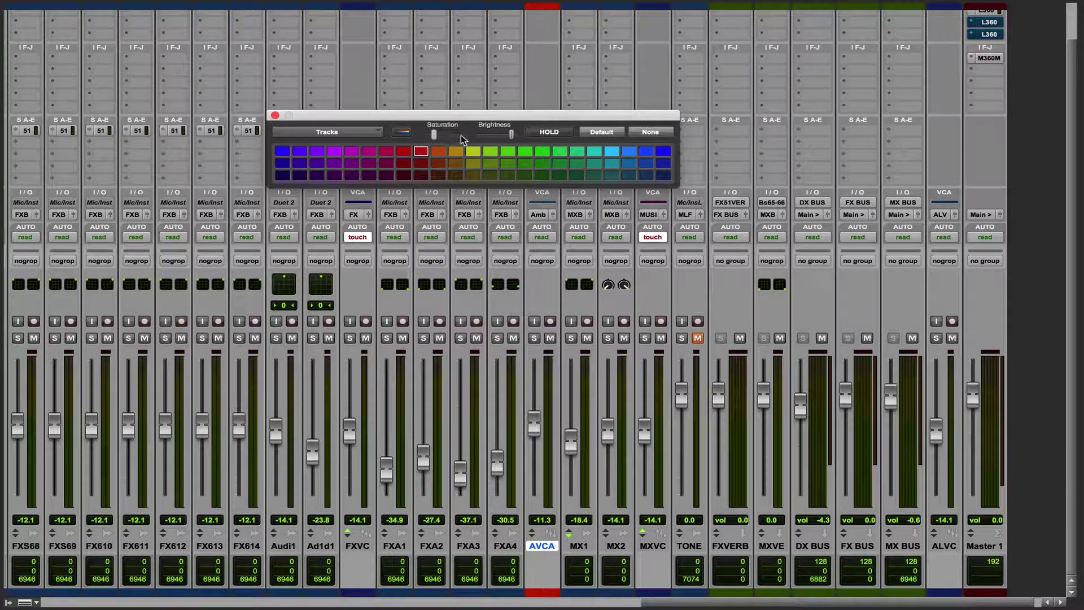
{"action": "left_click", "coordinate": [402, 134]}
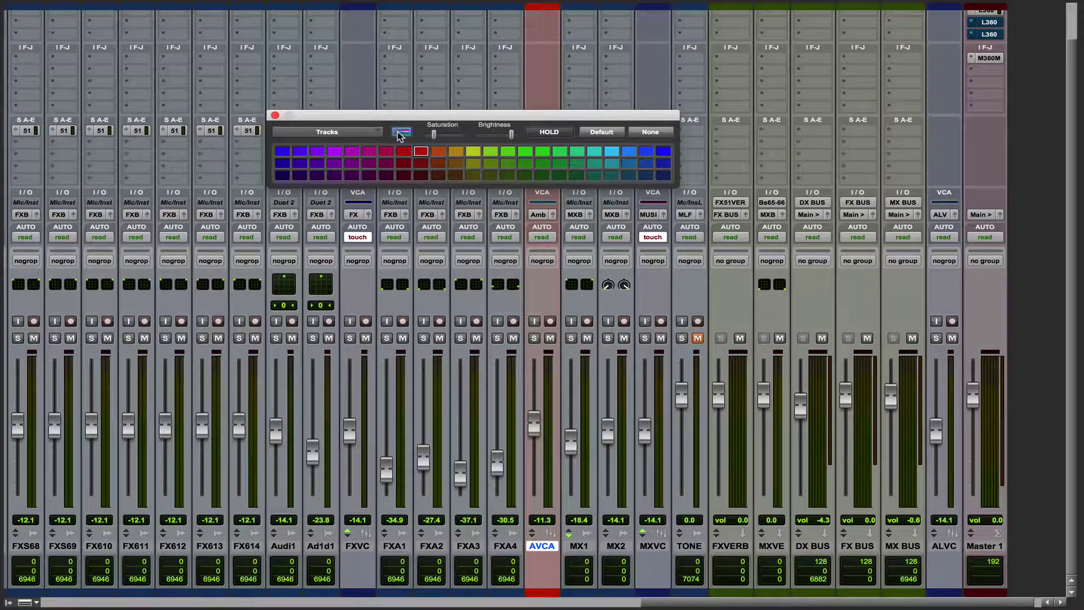
- Toggle the strip colour tint off and back on, keeping the palette set to Tracks
{"action": "left_click", "coordinate": [402, 133]}
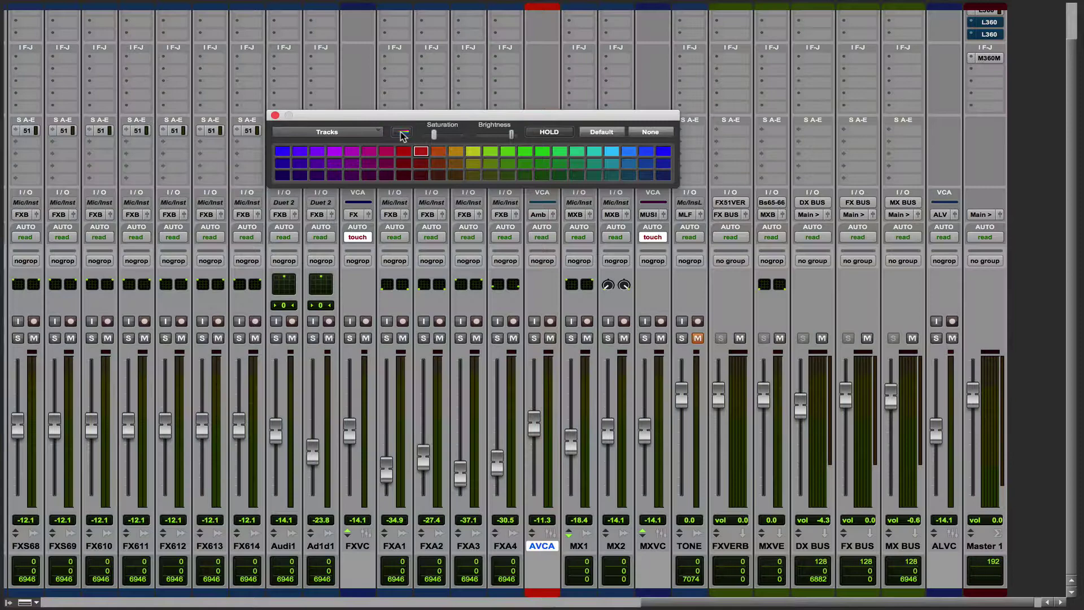
{"action": "left_click", "coordinate": [402, 135]}
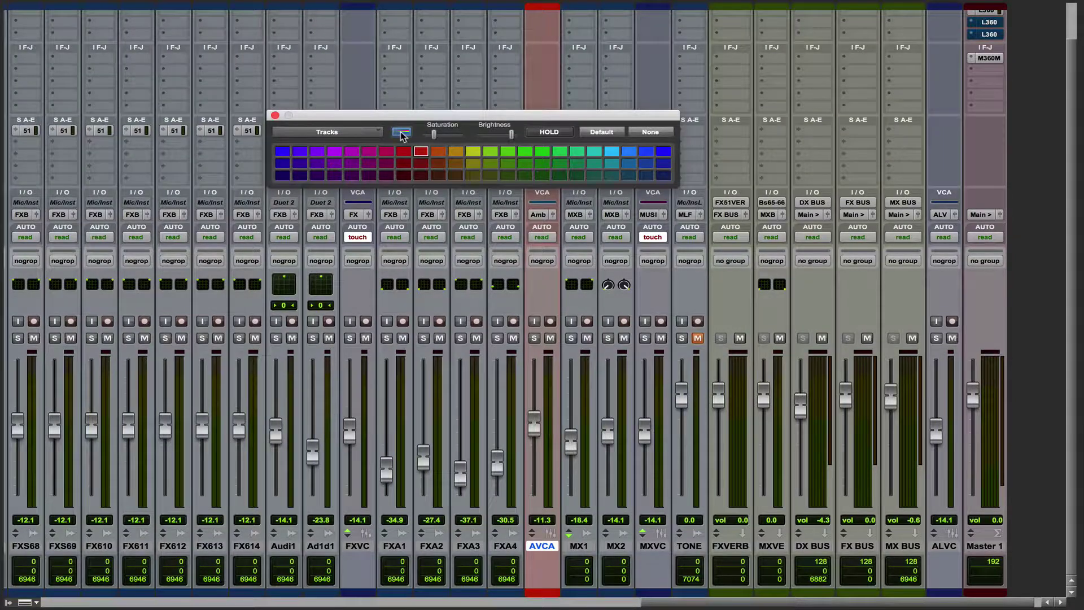
{"action": "left_click", "coordinate": [402, 134]}
{"action": "left_click_drag", "start_coordinate": [510, 134], "coordinate": [495, 136]}
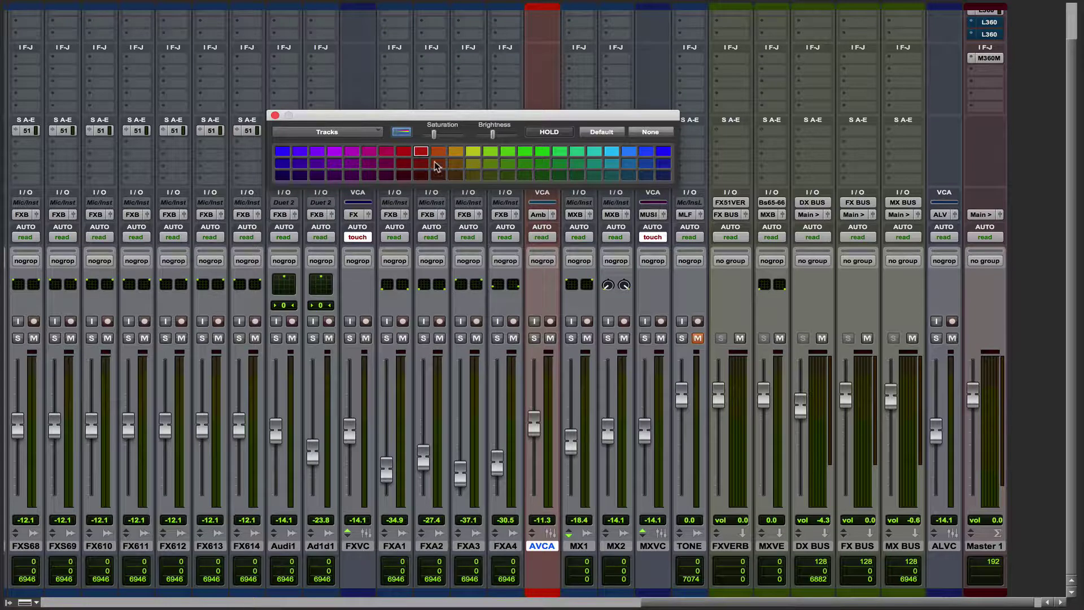
{"action": "left_click", "coordinate": [336, 131]}
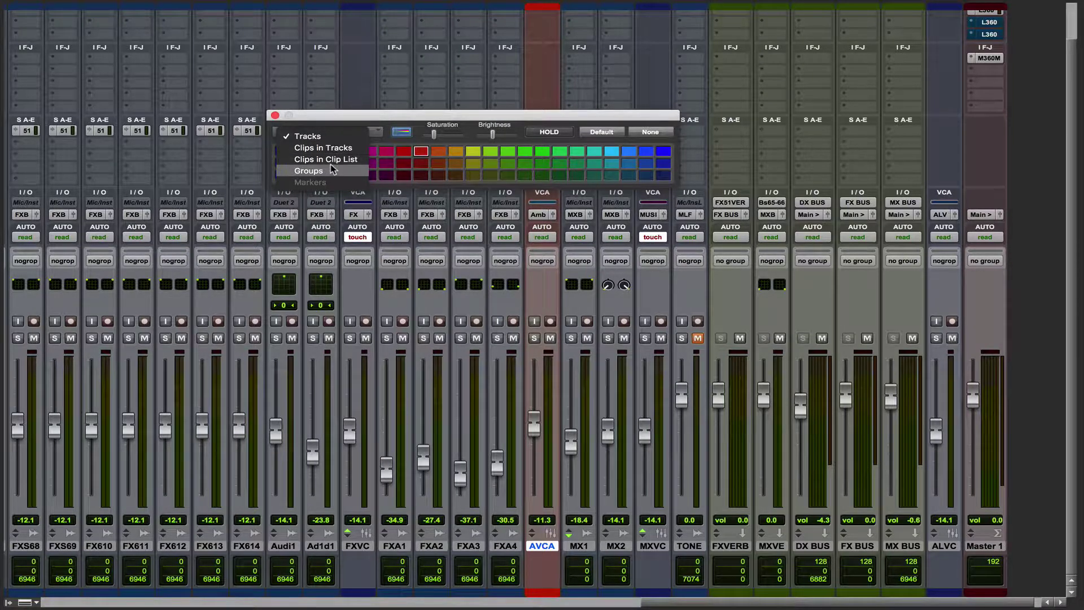
{"action": "left_click", "coordinate": [492, 120]}
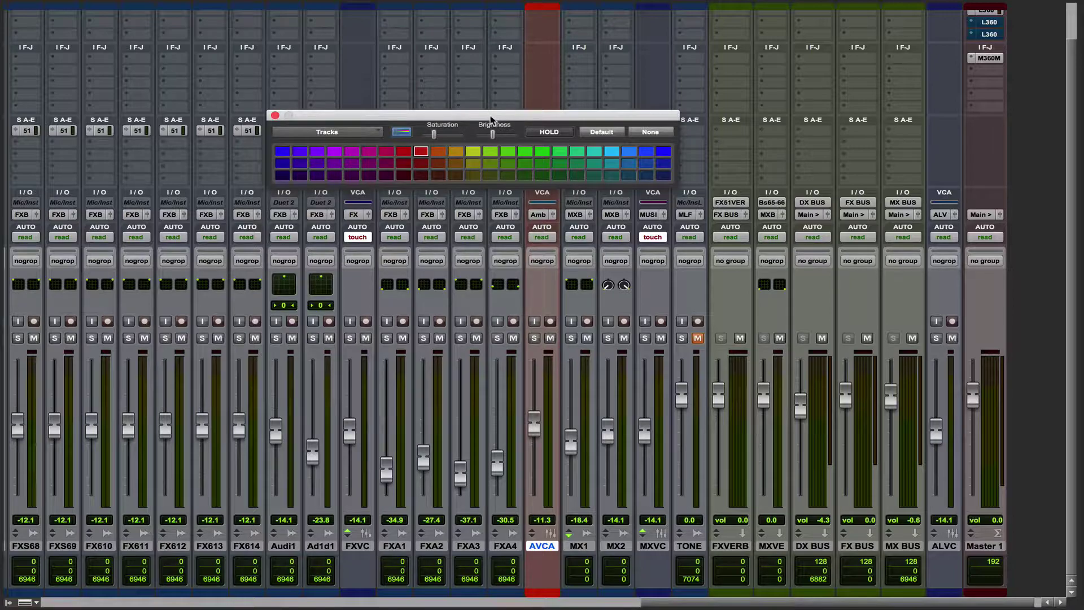
- In the maximized Edit window, give Breath VCA a purple swatch and FS_1 the red swatch
{"action": "key", "text": "super+equal"}
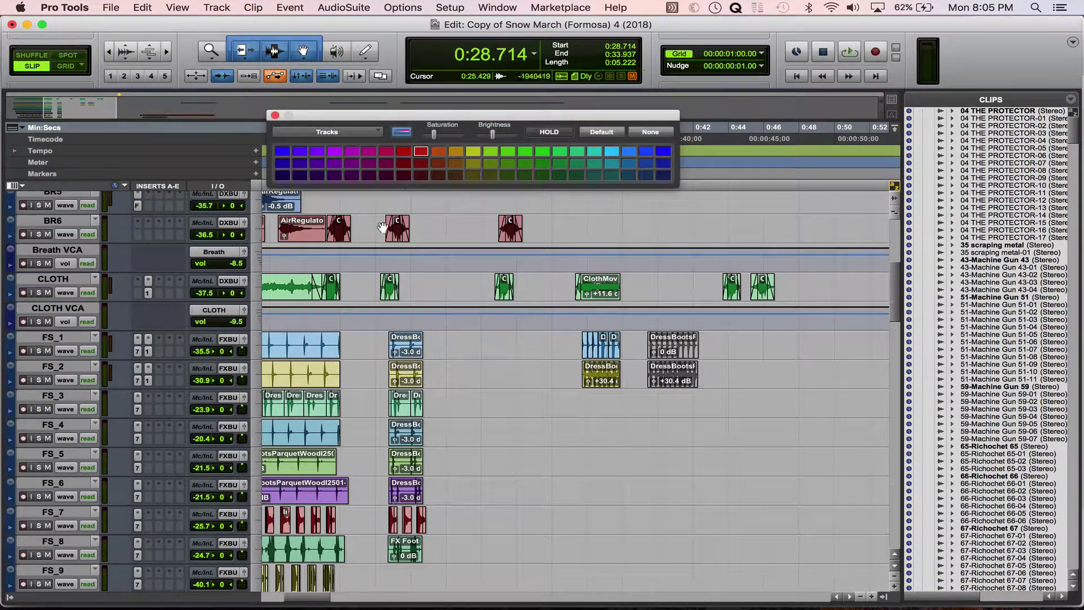
{"action": "left_click", "coordinate": [42, 24]}
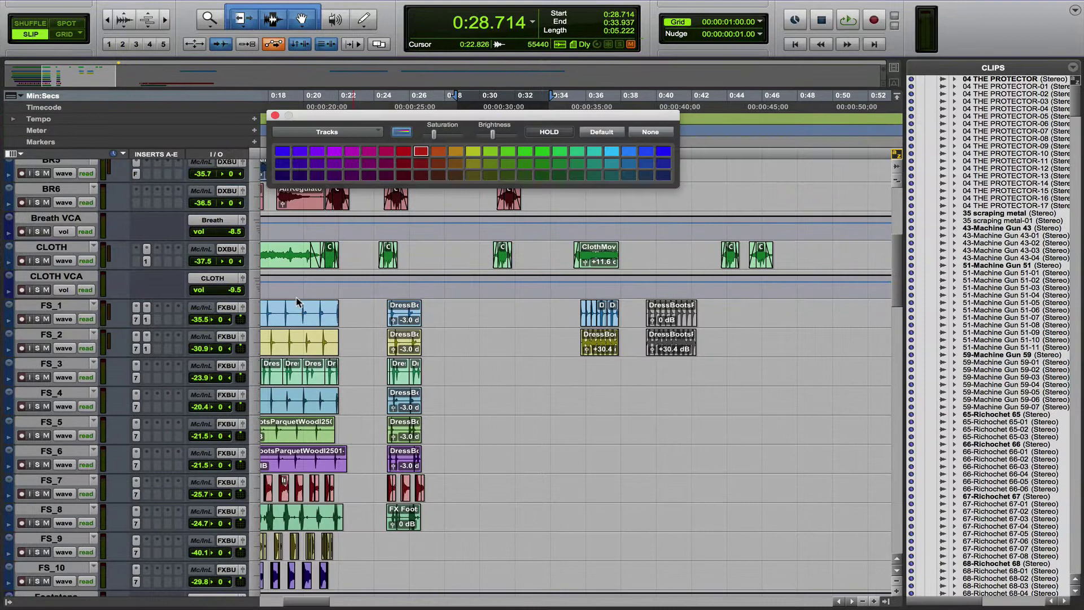
{"action": "left_click", "coordinate": [28, 220]}
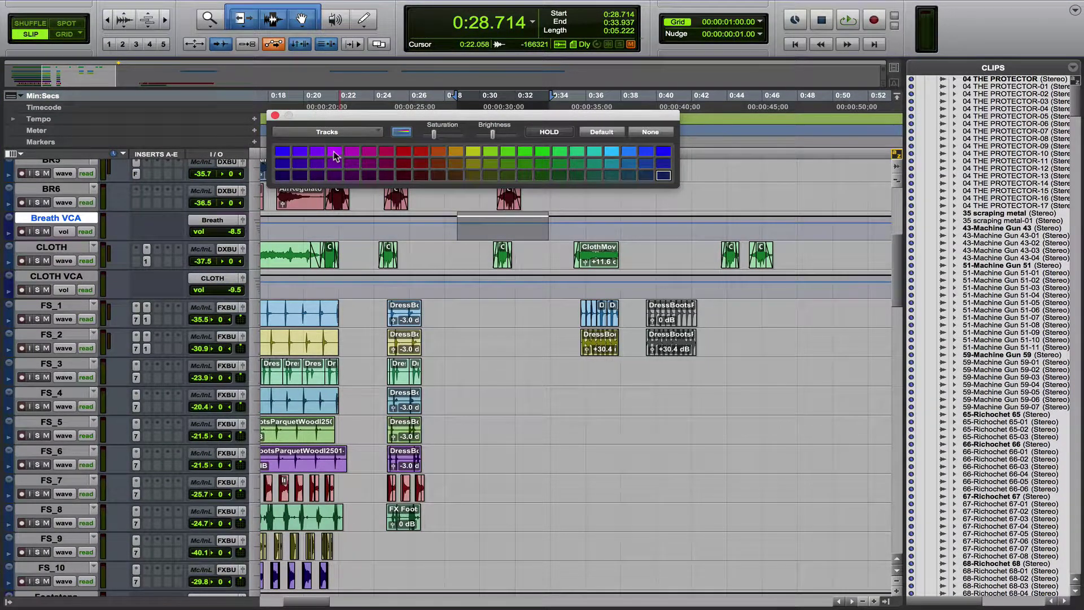
{"action": "left_click", "coordinate": [335, 153]}
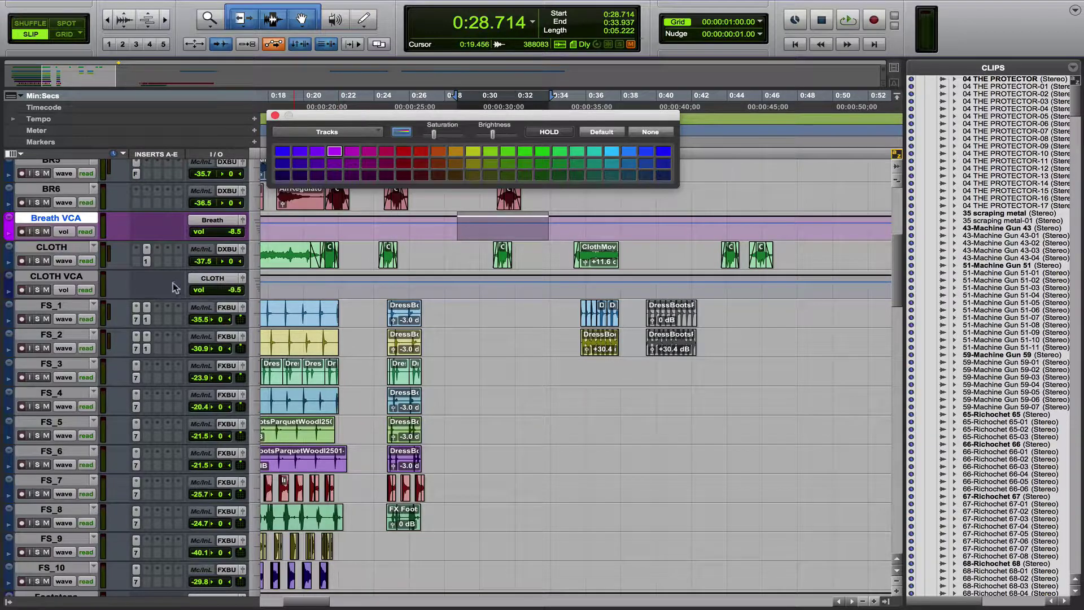
{"action": "left_click", "coordinate": [51, 307]}
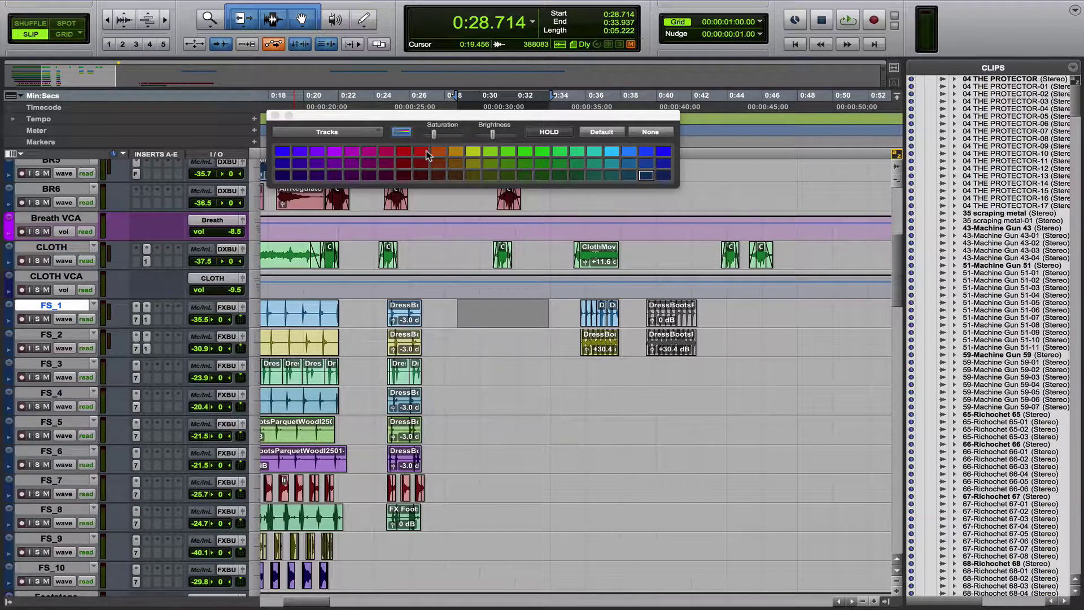
{"action": "left_click", "coordinate": [425, 154]}
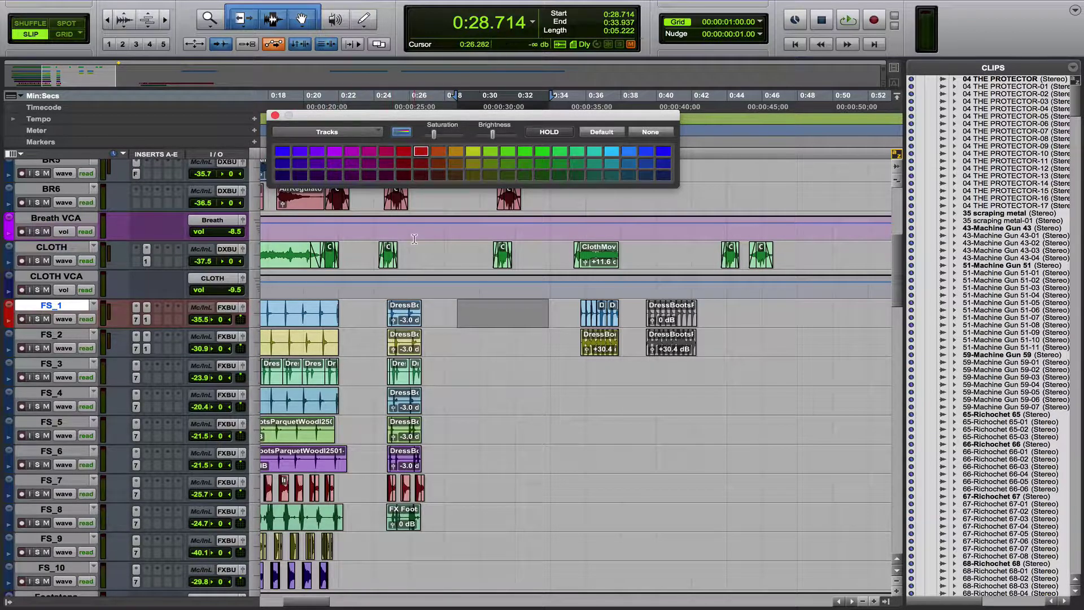